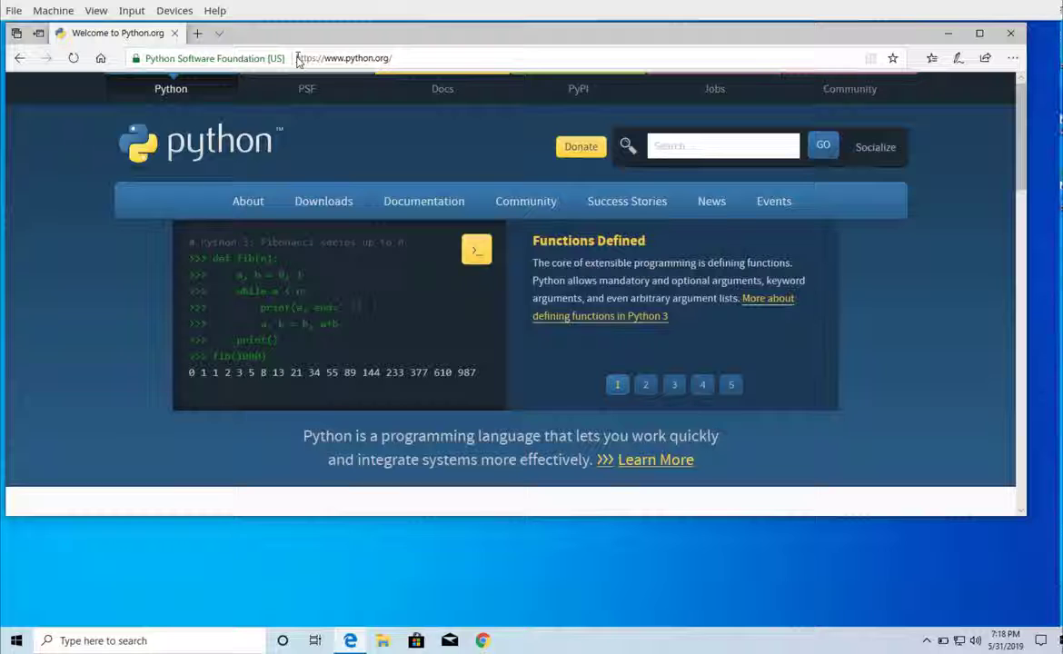
Step: Open the Windows releases page from the Python website's downloads and bring up the Python 3.7.3 stable release files
{"action": "mouse_move", "coordinate": [320, 198]}
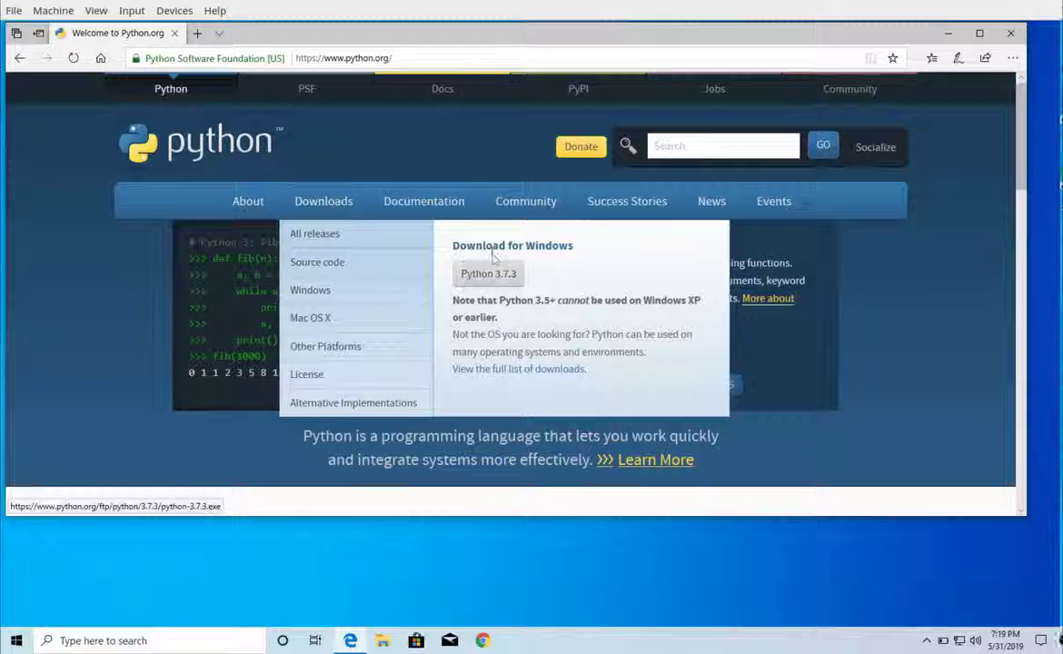
{"action": "left_click", "coordinate": [325, 297]}
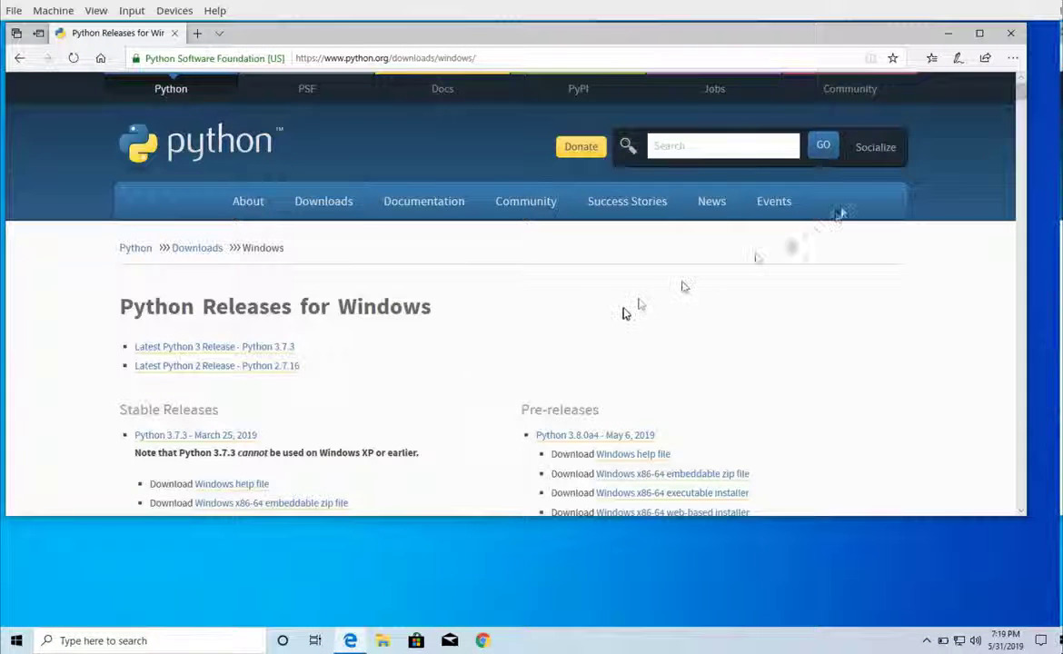
{"action": "left_click_drag", "start_coordinate": [1019, 95], "coordinate": [1019, 105]}
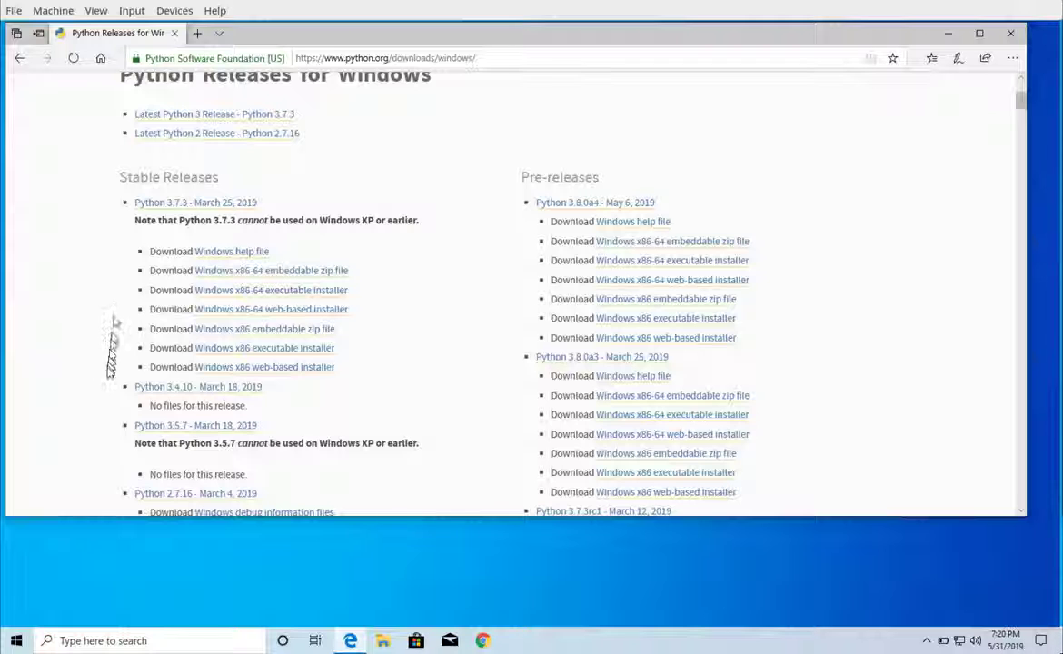
Step: Check the system type in the About your PC settings to see whether Windows is 32-bit or 64-bit, and close Settings
{"action": "left_click", "coordinate": [106, 640]}
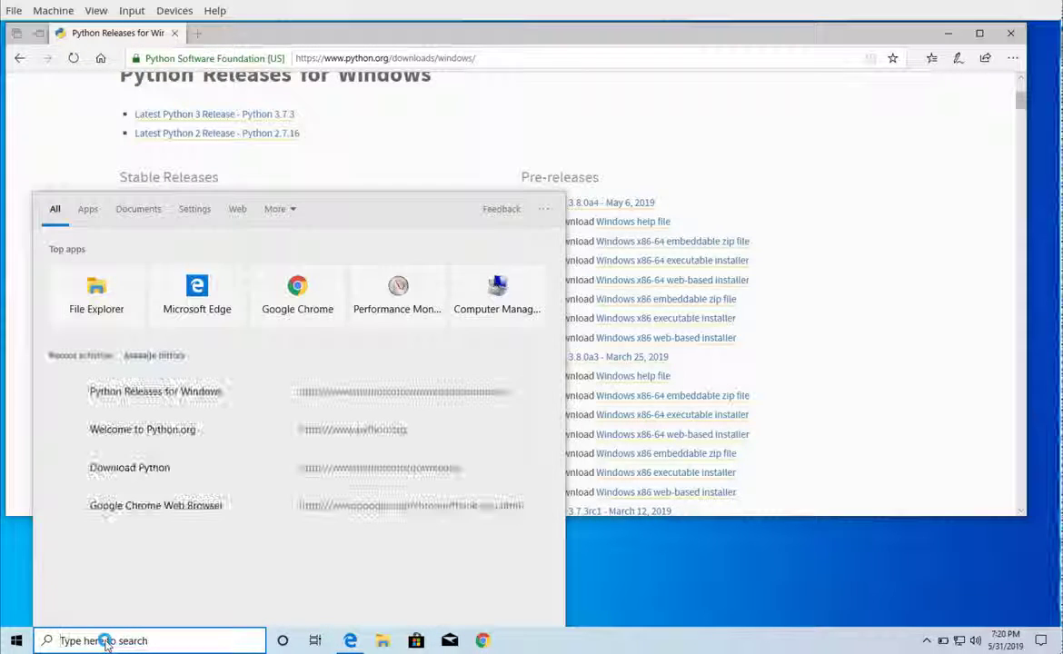
{"action": "type", "text": "about"}
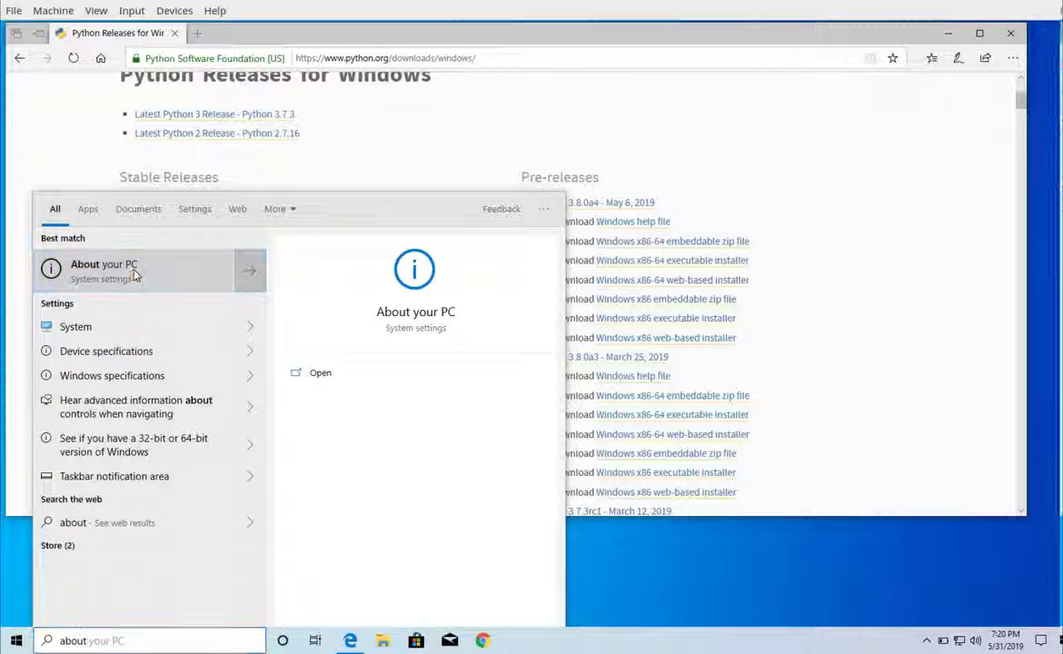
{"action": "left_click", "coordinate": [133, 273]}
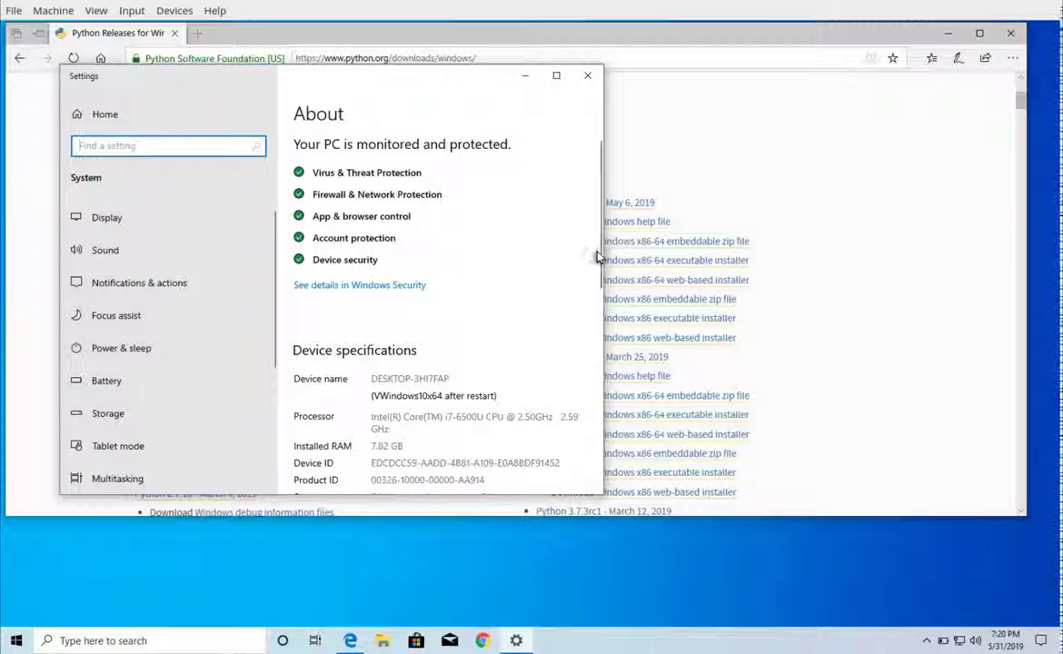
{"action": "left_click_drag", "start_coordinate": [596, 258], "coordinate": [599, 295]}
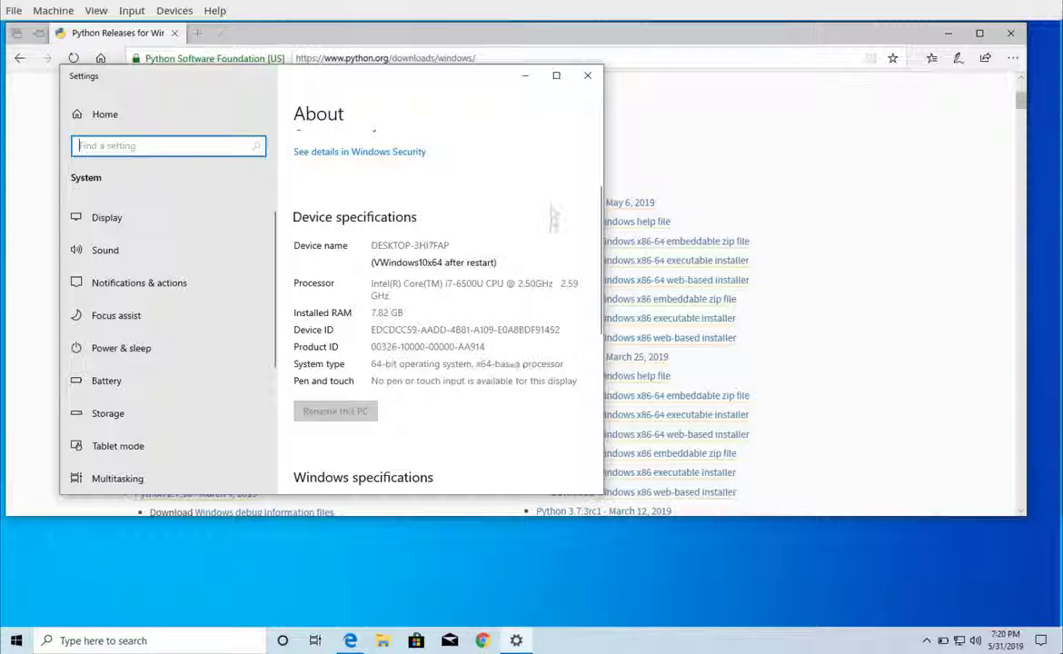
{"action": "left_click", "coordinate": [589, 78]}
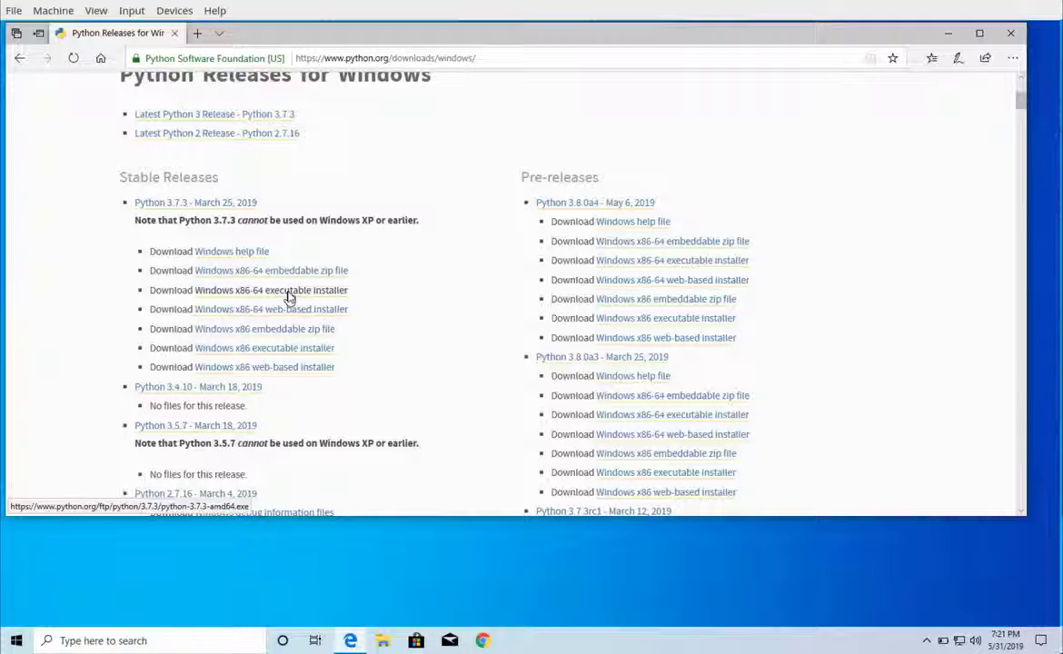
Step: Download and save the Windows x86-64 executable installer for Python 3.7.3, and run it
{"action": "left_click", "coordinate": [289, 297]}
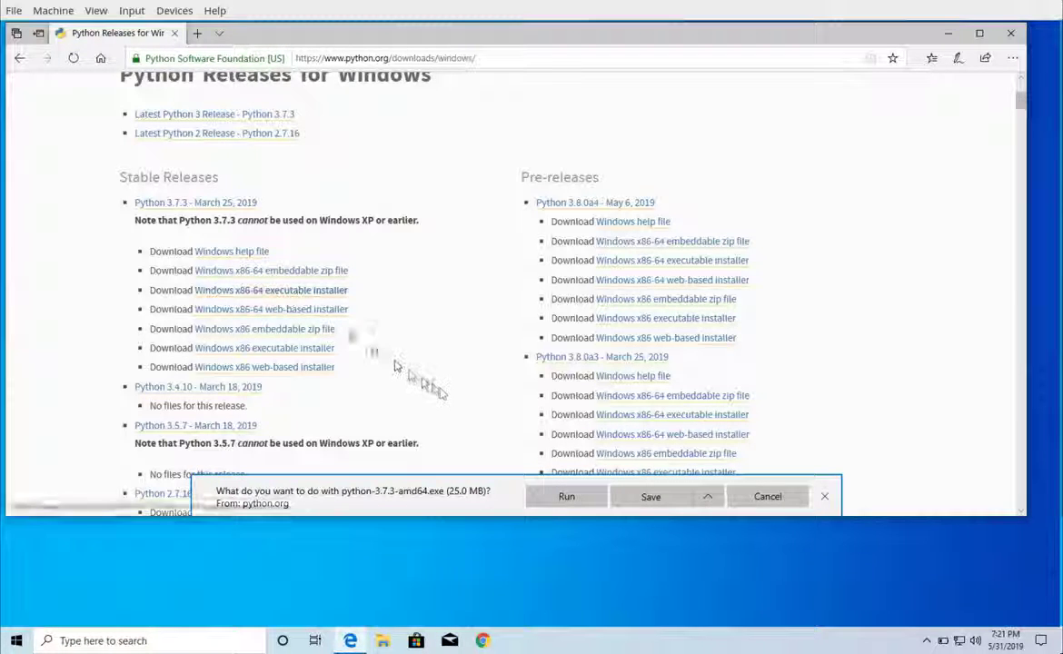
{"action": "left_click", "coordinate": [651, 497]}
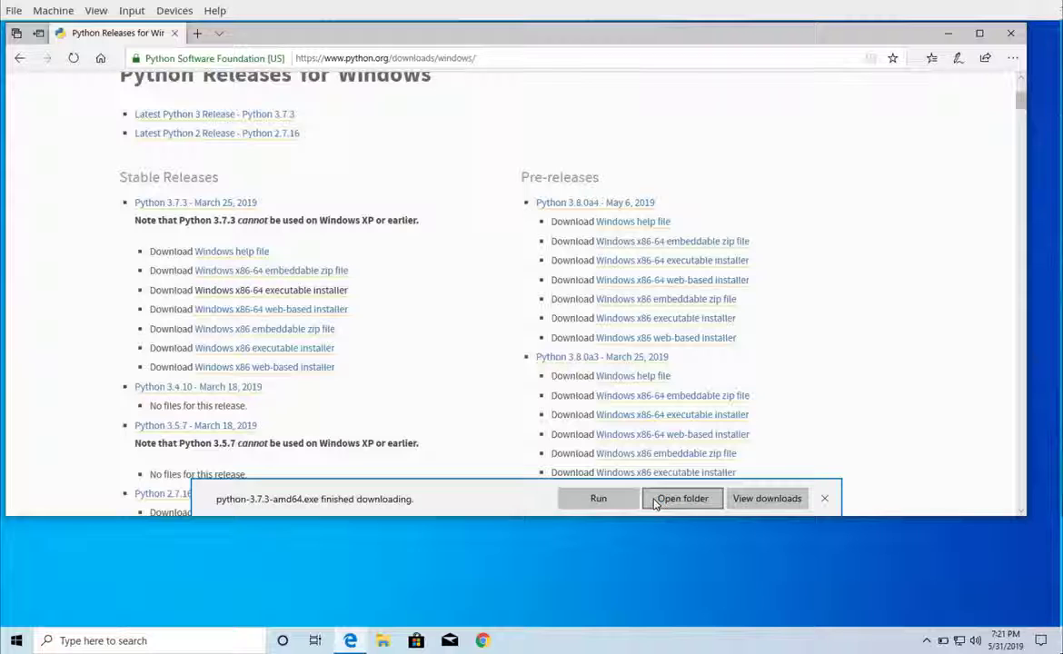
{"action": "left_click", "coordinate": [597, 499]}
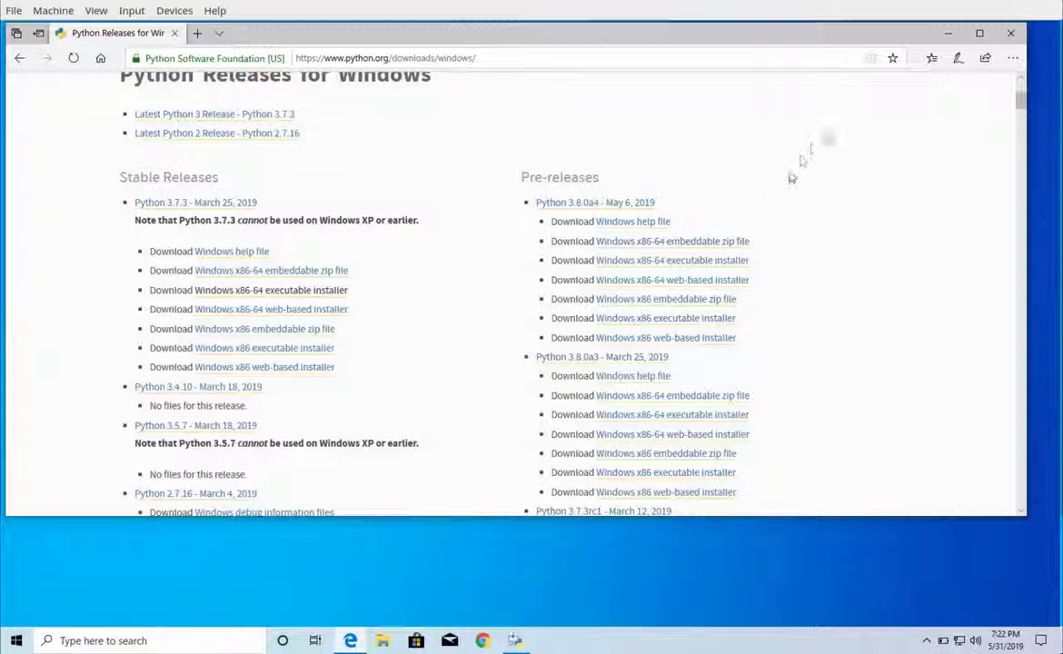
Step: Minimize the browser and enable Add Python 3.7 to PATH in the Python setup
{"action": "left_click", "coordinate": [947, 38]}
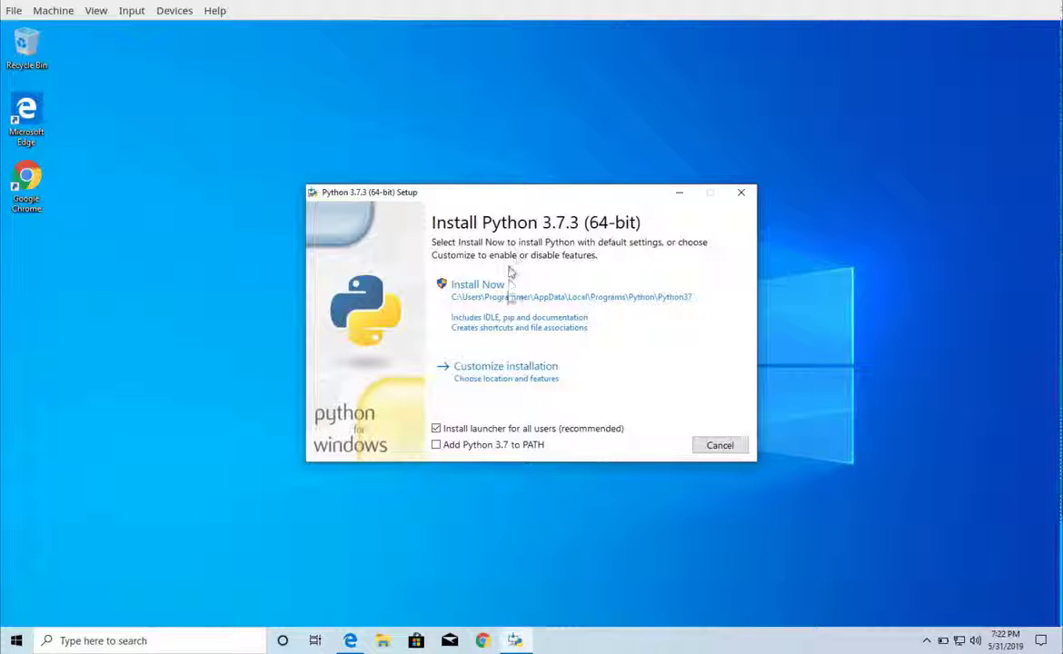
{"action": "left_click", "coordinate": [495, 449]}
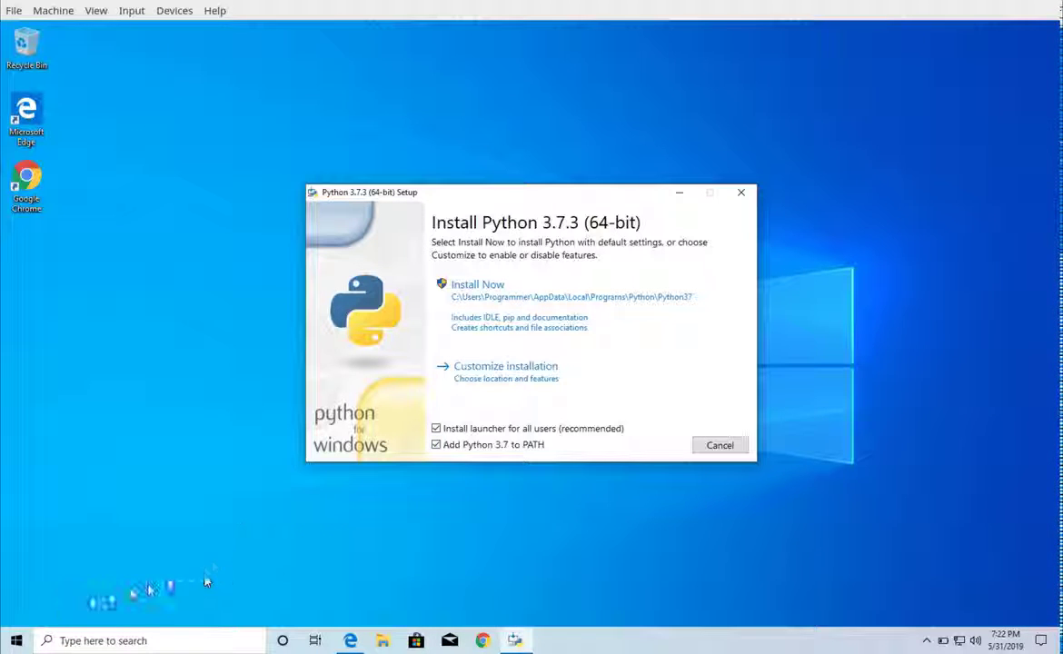
Step: Test the python command in a Command Prompt and close the Microsoft Store window
{"action": "left_click", "coordinate": [15, 640]}
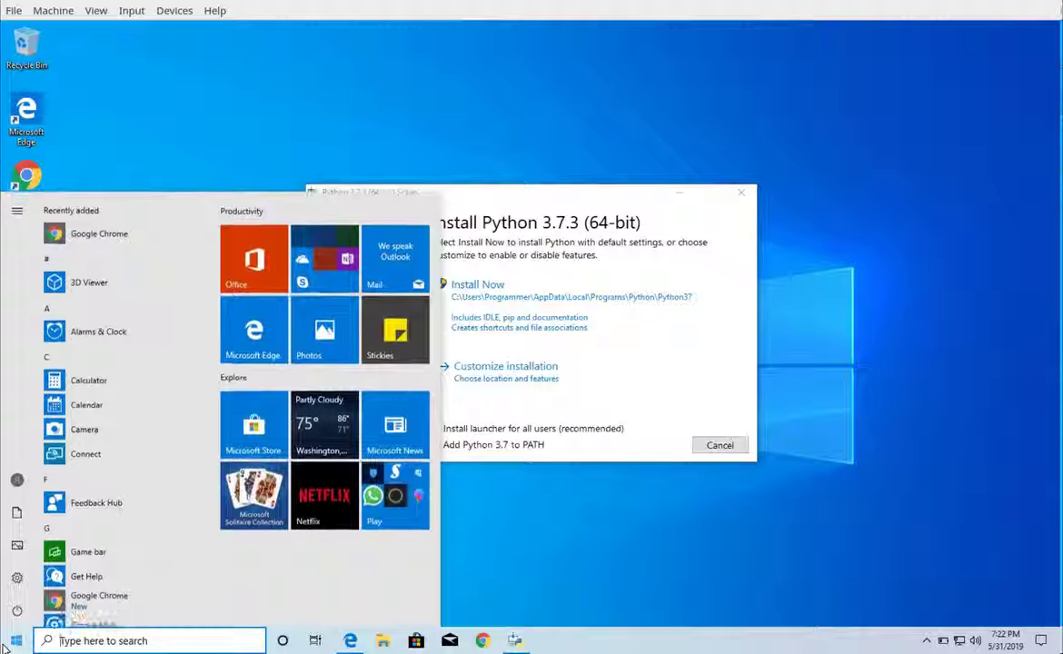
{"action": "type", "text": "cmd"}
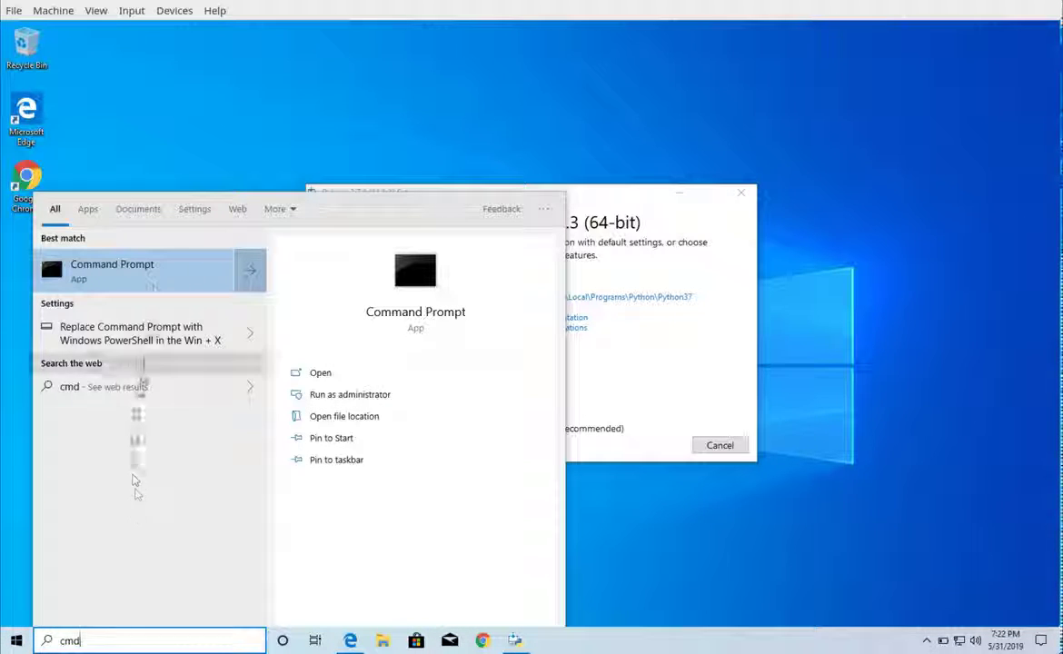
{"action": "left_click", "coordinate": [162, 264]}
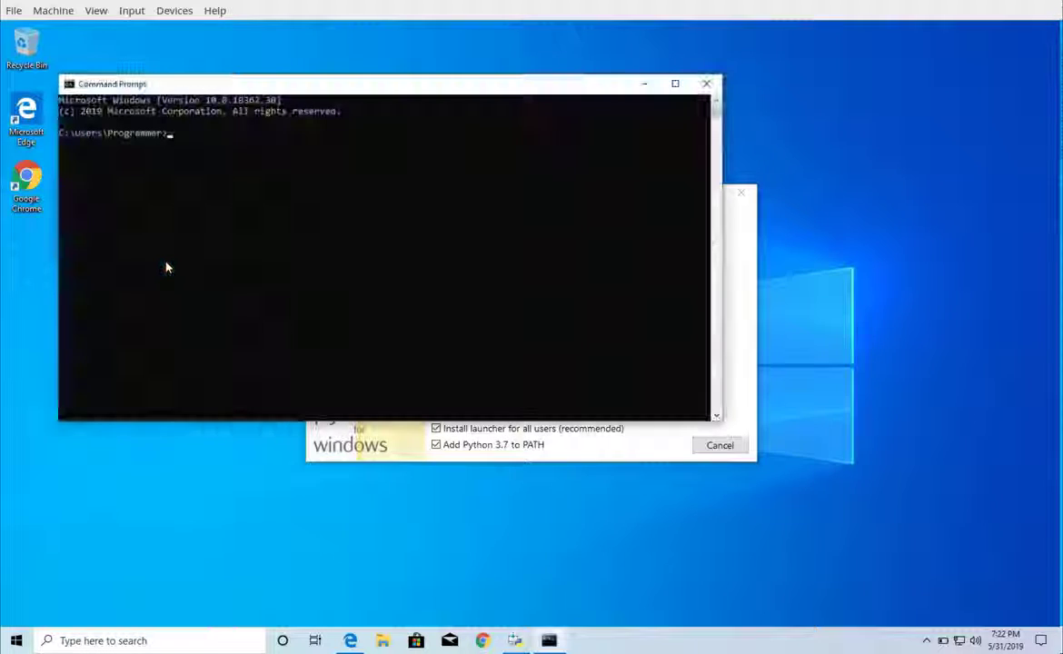
{"action": "type", "text": "pyth"}
{"action": "key", "text": "BackSpace"}
{"action": "key", "text": "BackSpace"}
{"action": "type", "text": "thon"}
{"action": "key", "text": "Return"}
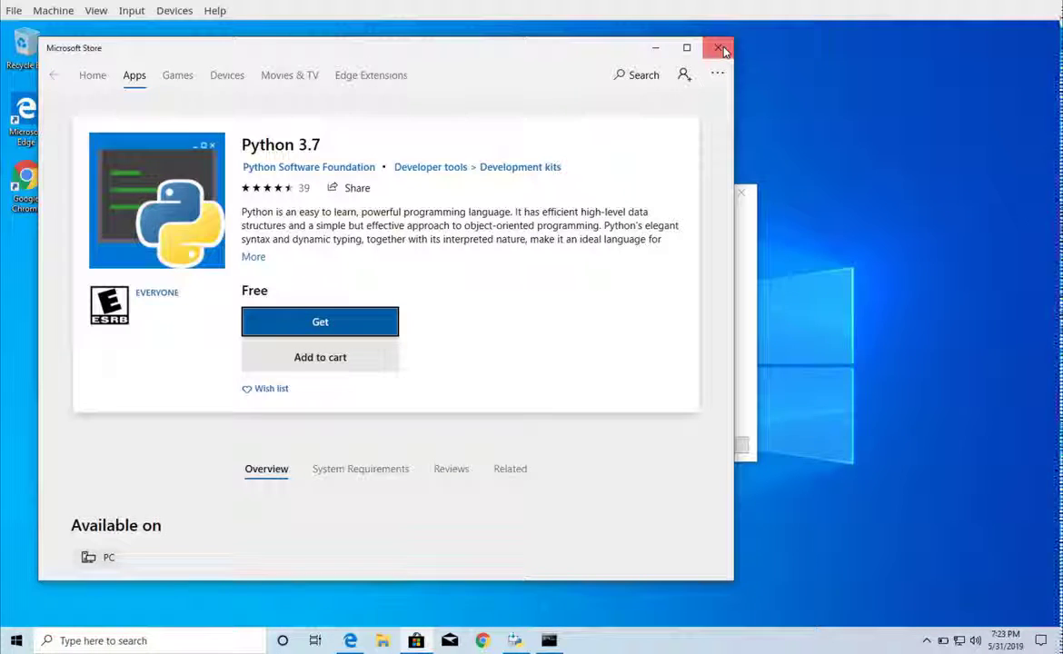
{"action": "left_click", "coordinate": [719, 48]}
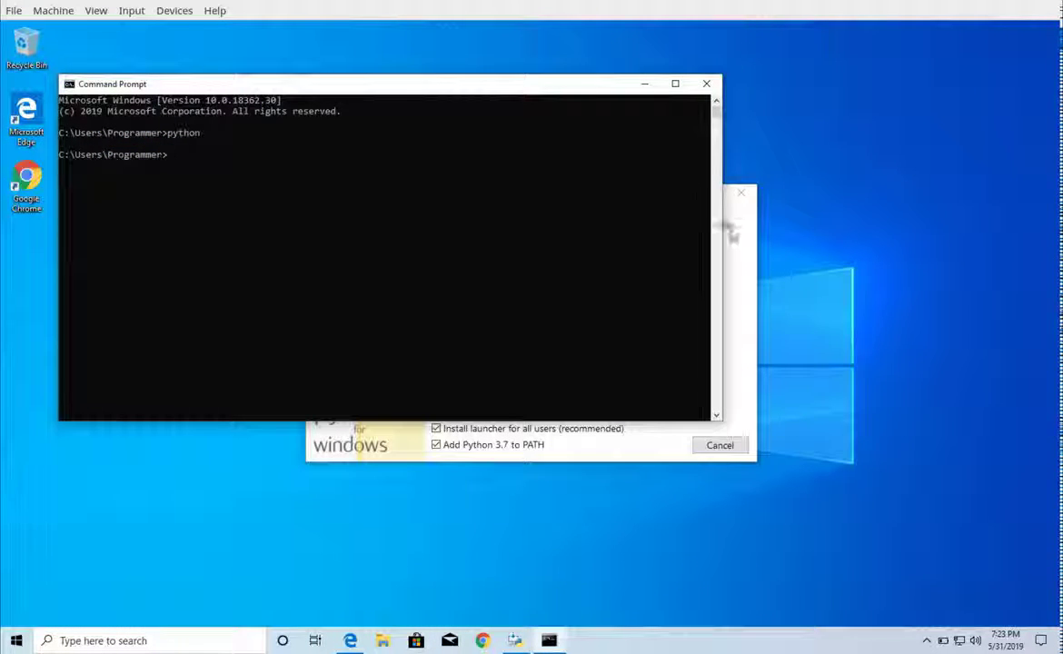
Step: Return to the Python setup, turn off the launcher for all users and install Python with the default settings
{"action": "left_click", "coordinate": [743, 256]}
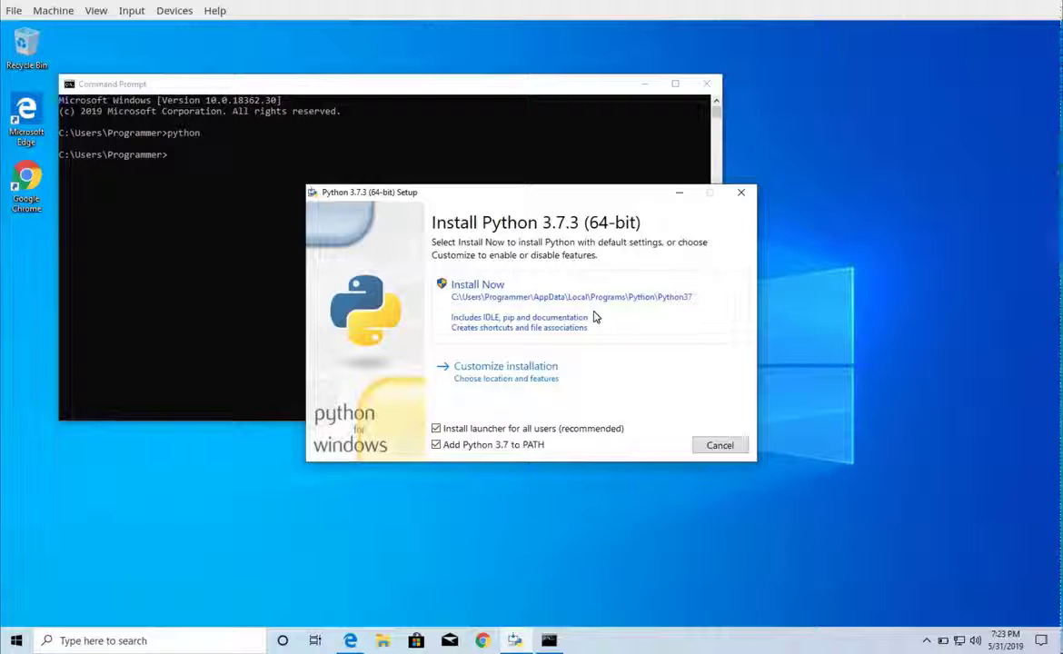
{"action": "left_click", "coordinate": [482, 433]}
{"action": "left_click", "coordinate": [481, 433]}
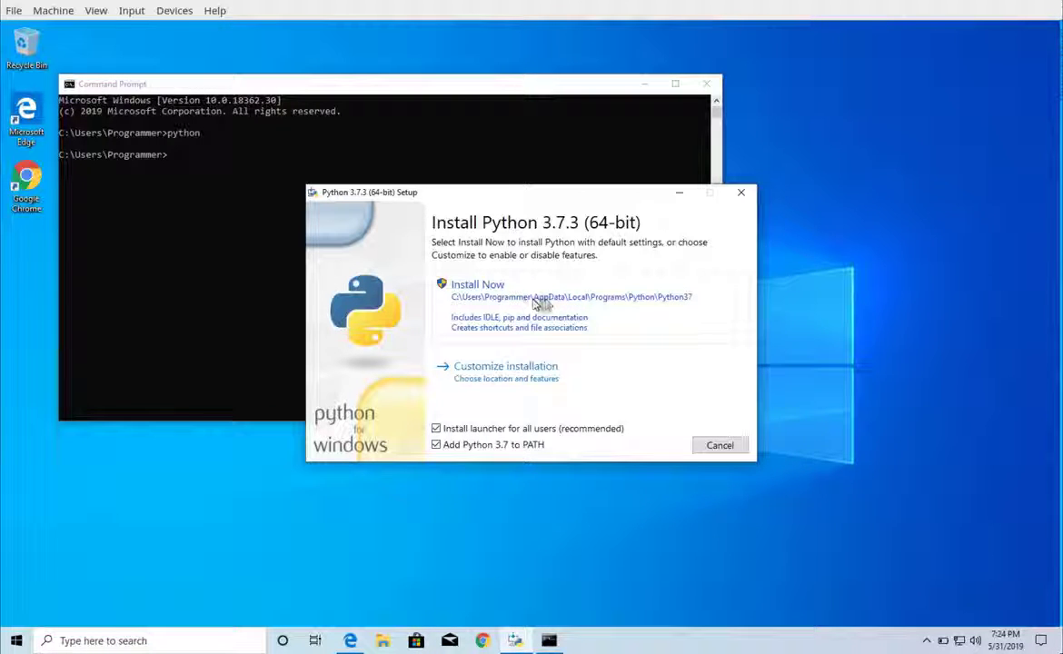
{"action": "left_click", "coordinate": [534, 428]}
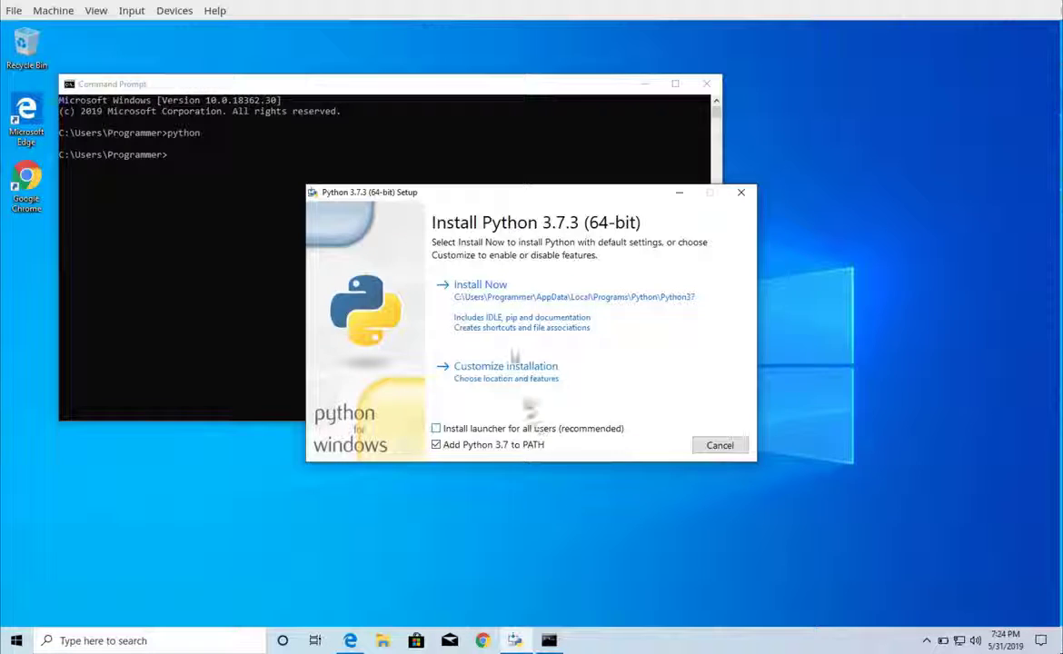
{"action": "left_click", "coordinate": [545, 300]}
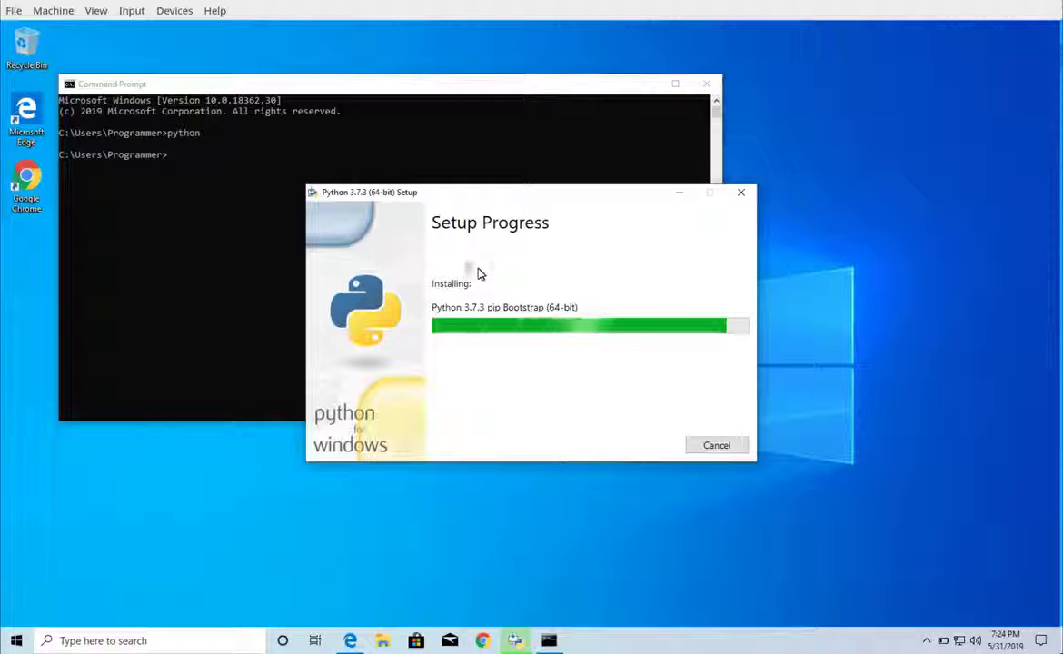
Step: Disable the path length limit from the finished Python setup and allow the app to make changes to the device
{"action": "left_click", "coordinate": [130, 196]}
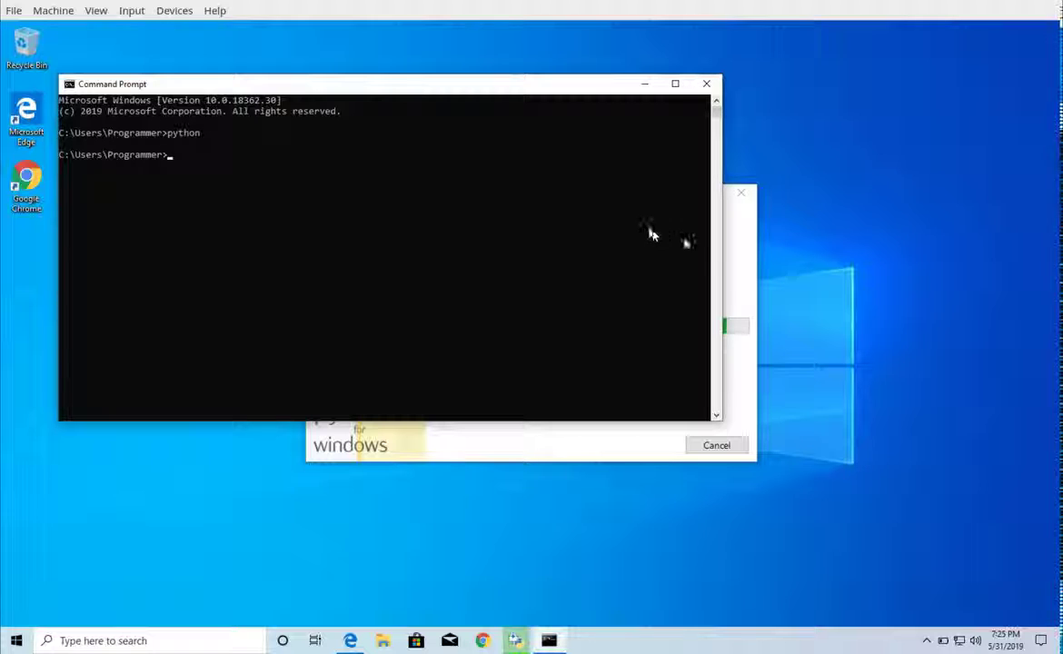
{"action": "left_click", "coordinate": [742, 237]}
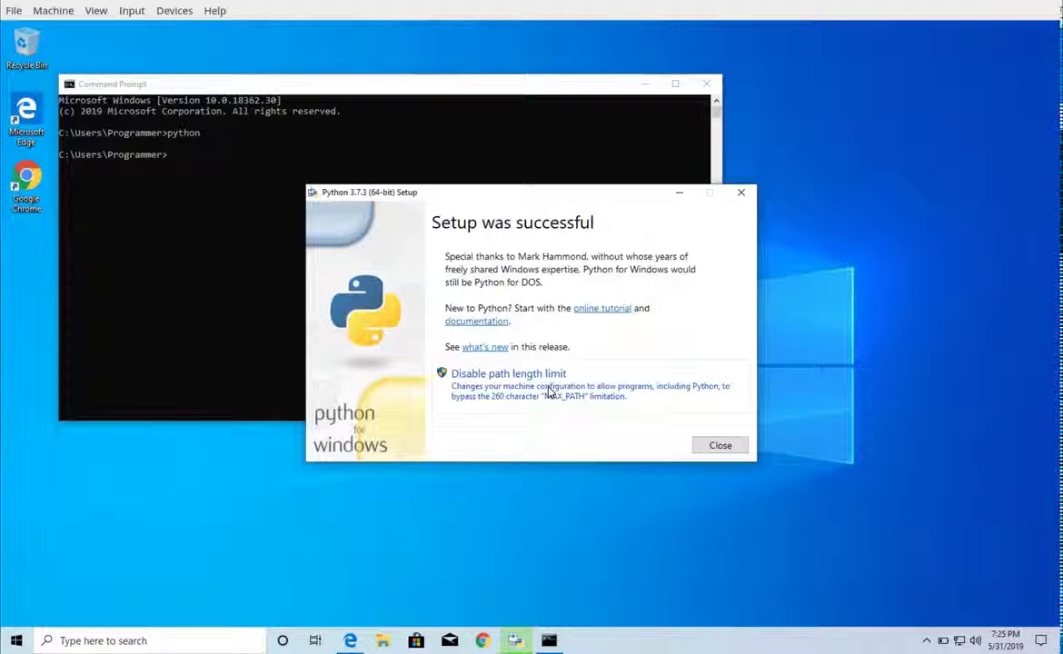
{"action": "left_click", "coordinate": [550, 390]}
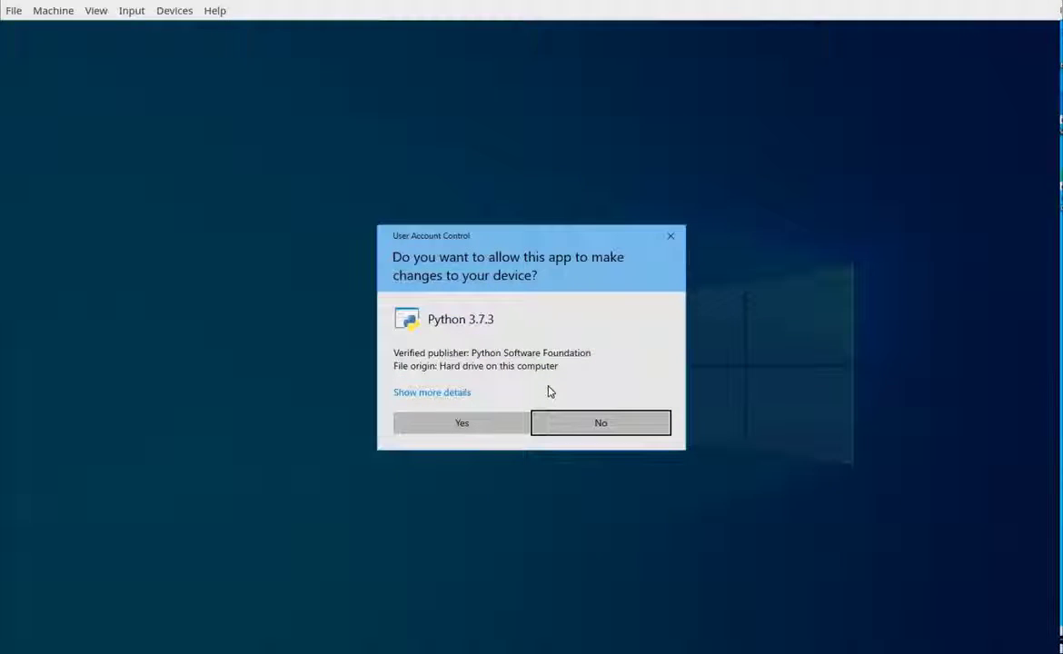
{"action": "left_click", "coordinate": [463, 425]}
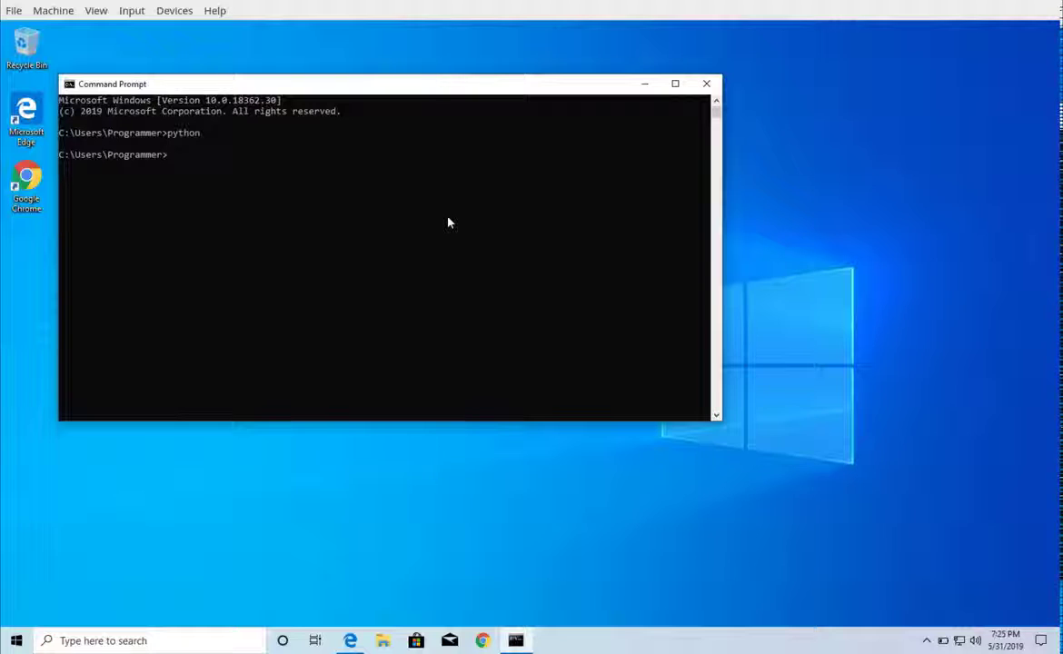
Step: Replace the old Command Prompt with a new one and start the Python interpreter with the python command
{"action": "left_click", "coordinate": [708, 85]}
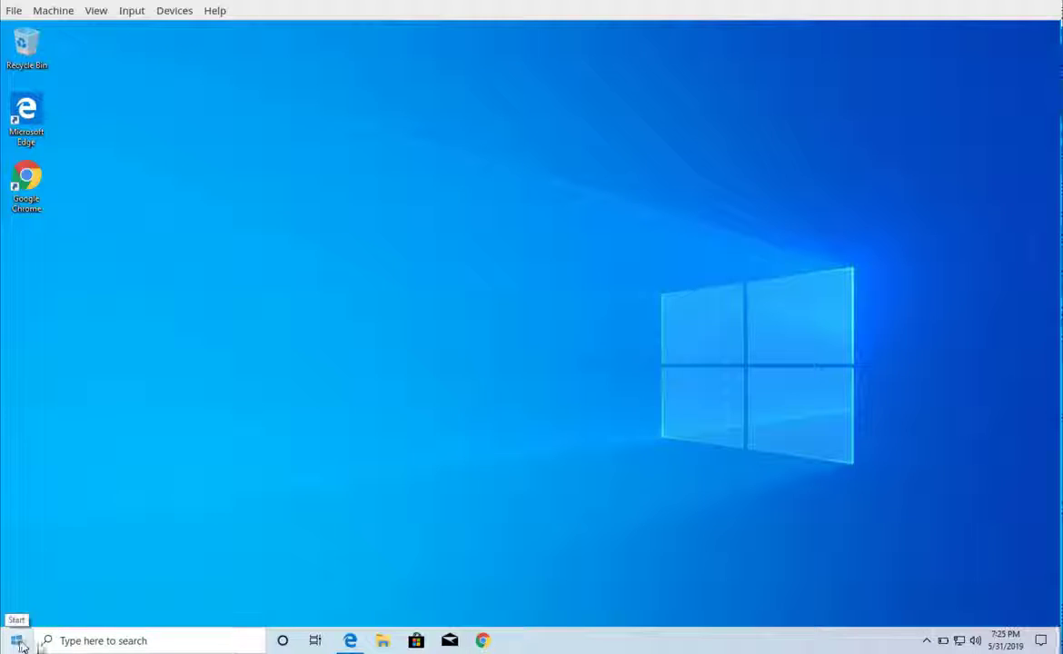
{"action": "left_click", "coordinate": [72, 642]}
{"action": "type", "text": "cmd"}
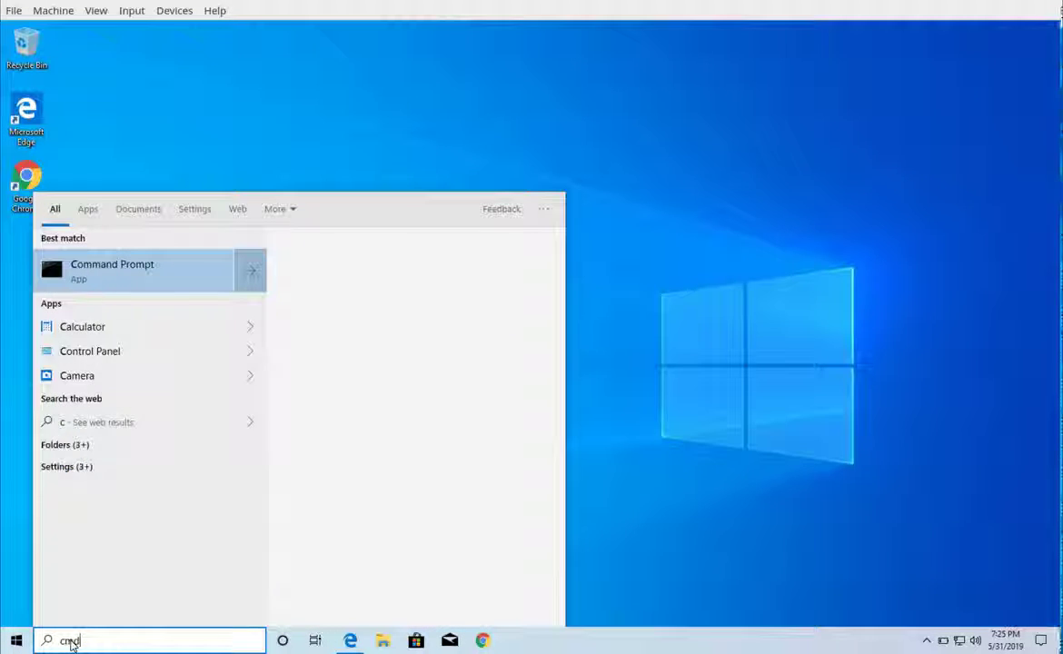
{"action": "left_click", "coordinate": [158, 283]}
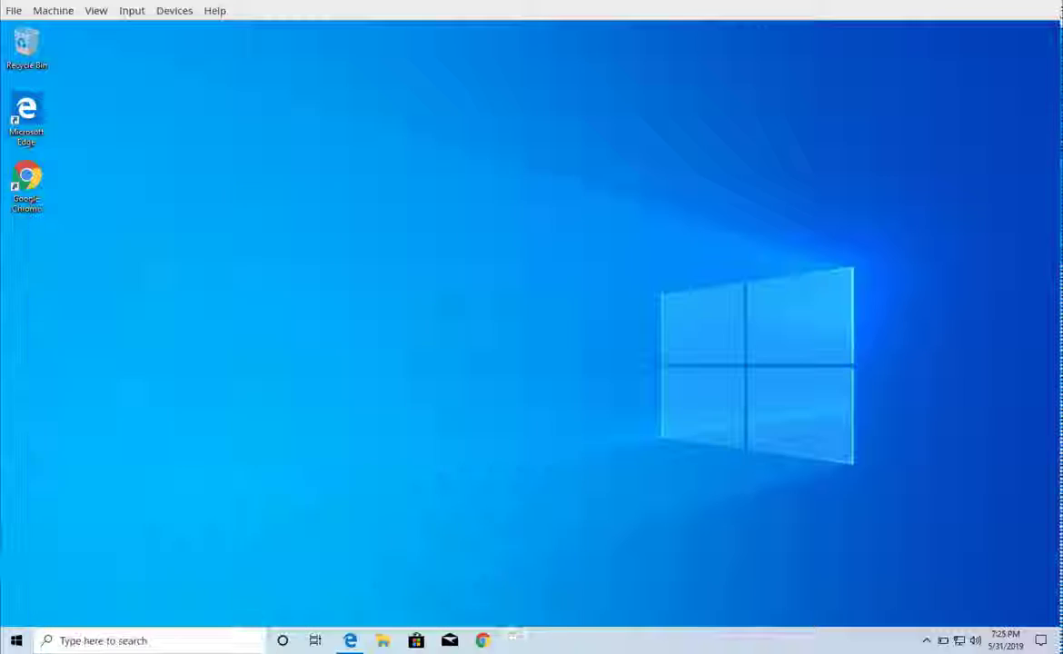
{"action": "type", "text": "python"}
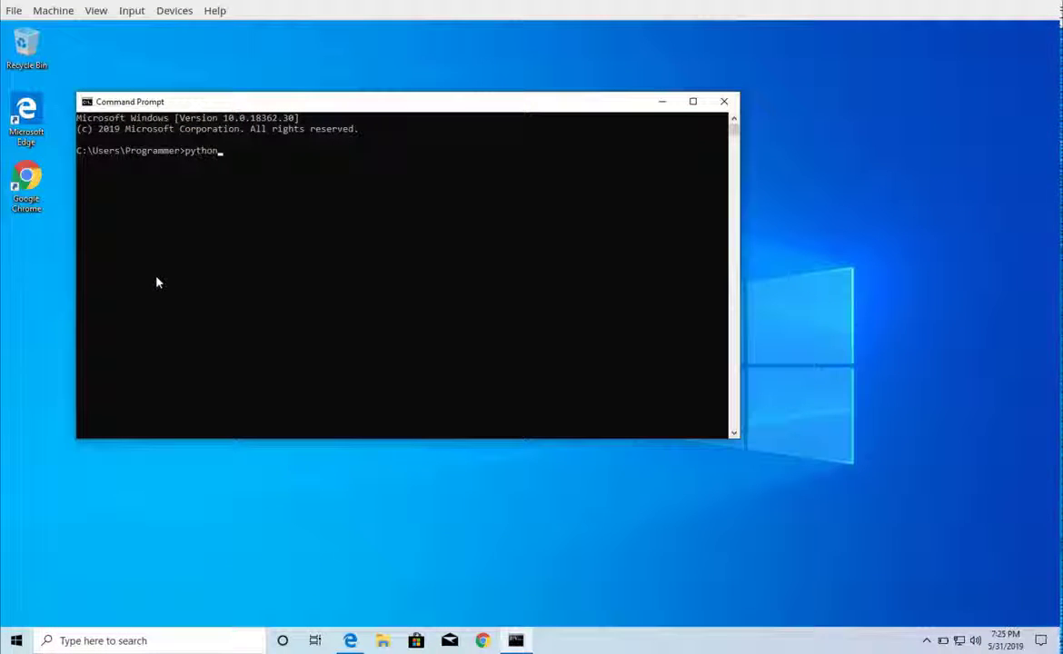
{"action": "key", "text": "Return"}
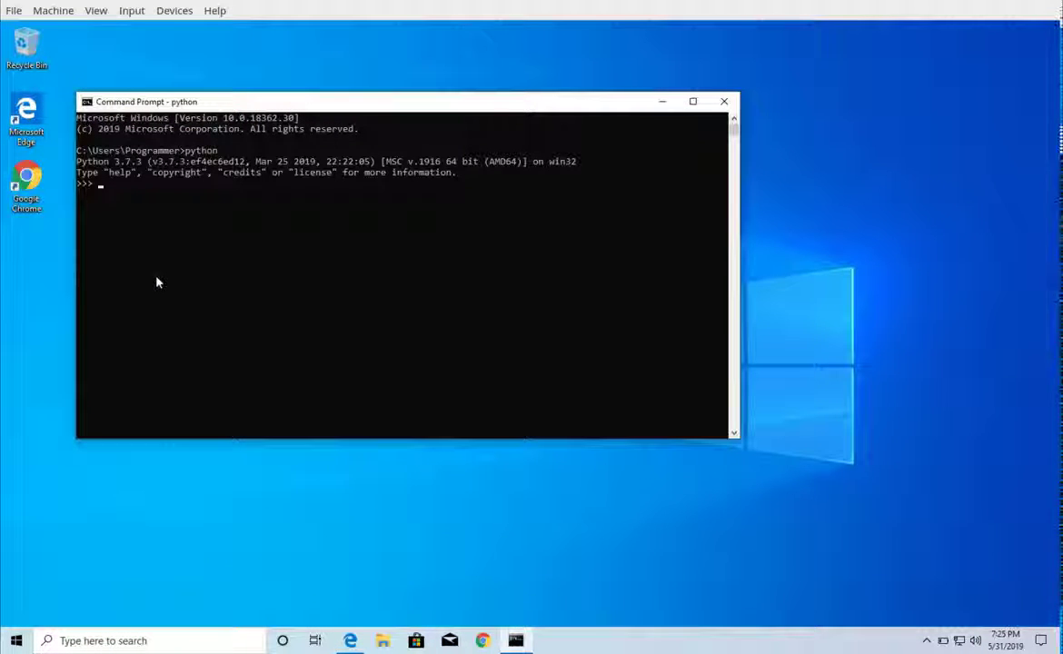